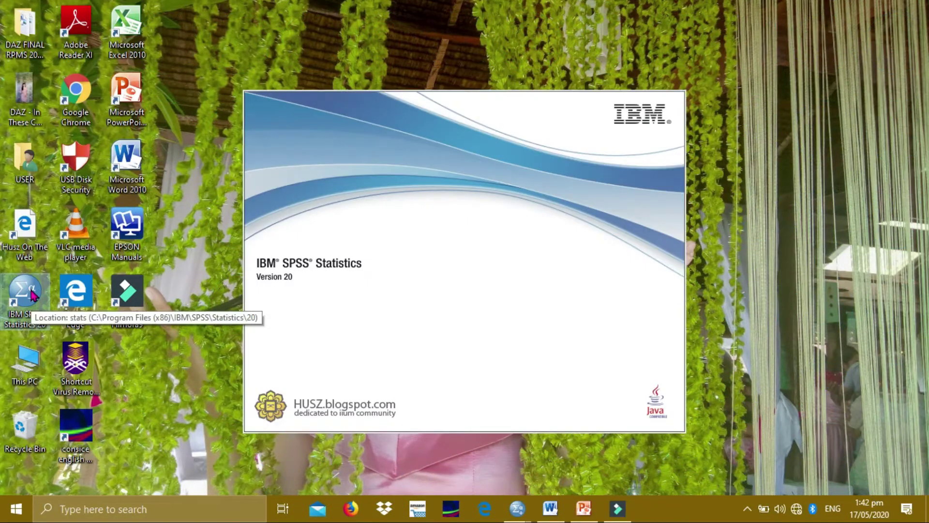
# Import the FOR YOUTUBE EXCEL SPSS.xlsx workbook, with variable names, into the maximized Data Editor.
pyautogui.click(619, 389)
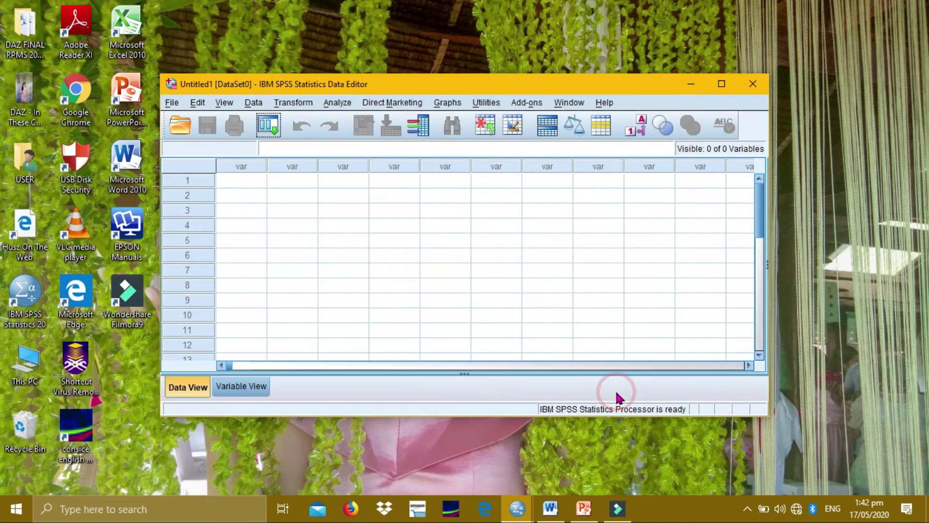
pyautogui.click(721, 83)
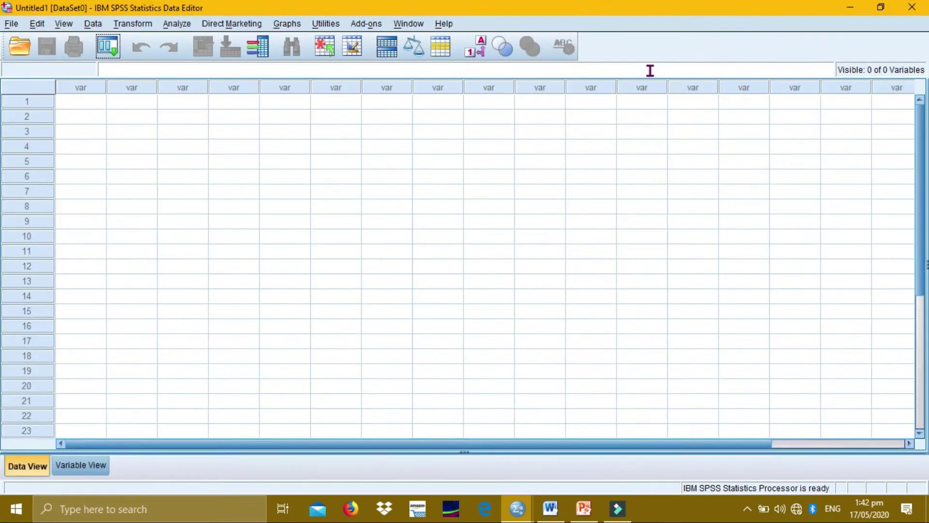
pyautogui.click(11, 24)
pyautogui.moveTo(169, 60)
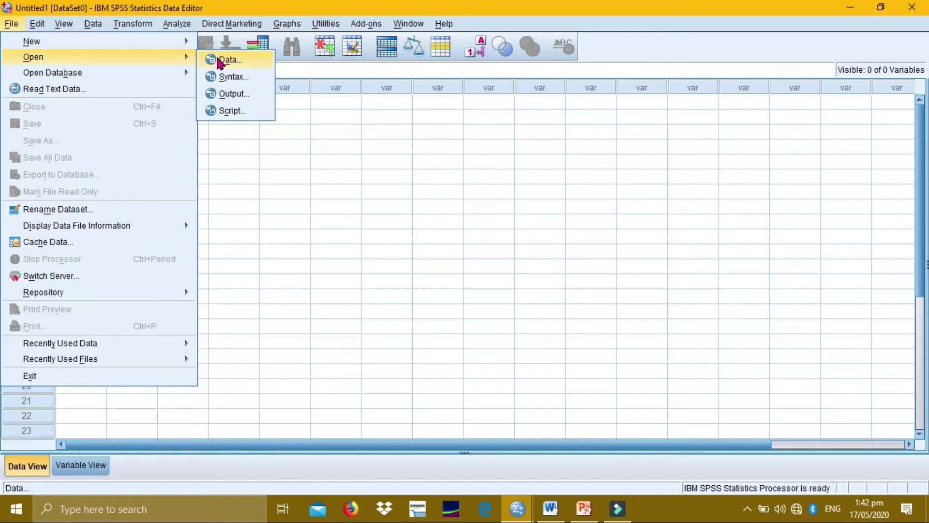
pyautogui.click(213, 59)
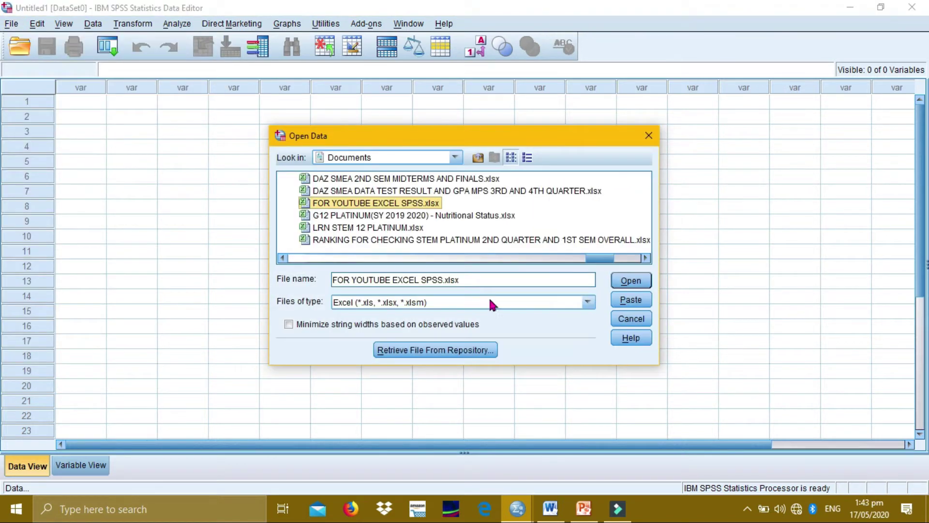
pyautogui.click(631, 282)
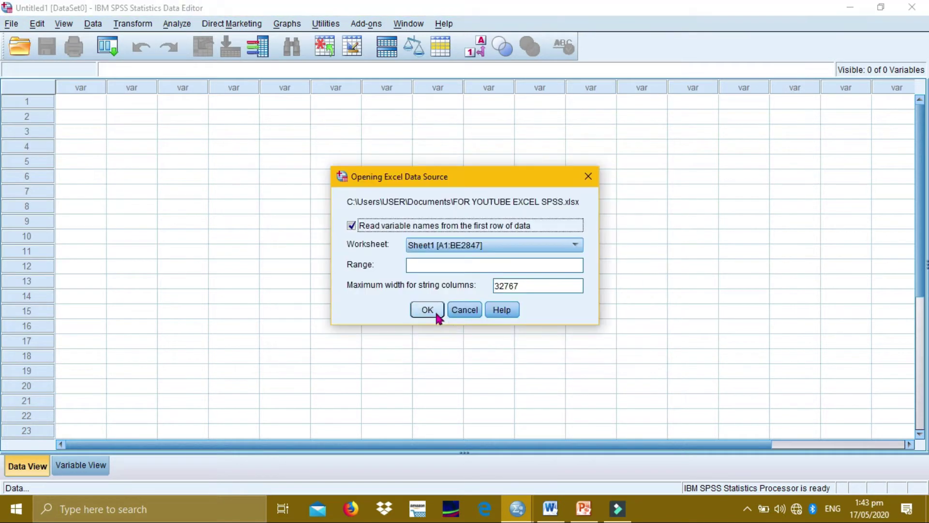
pyautogui.click(428, 313)
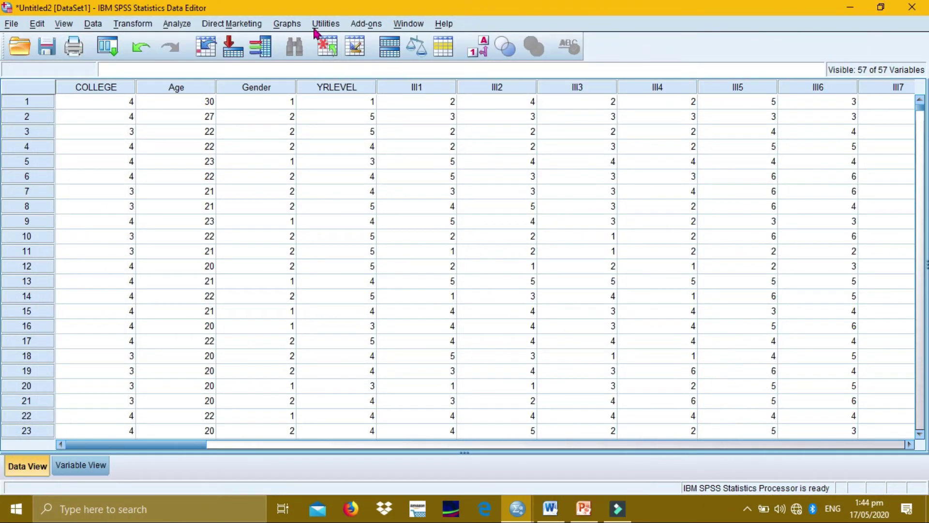
# Choose a Simple Scatter chart from the legacy Scatter/Dot graph dialogs.
pyautogui.click(292, 24)
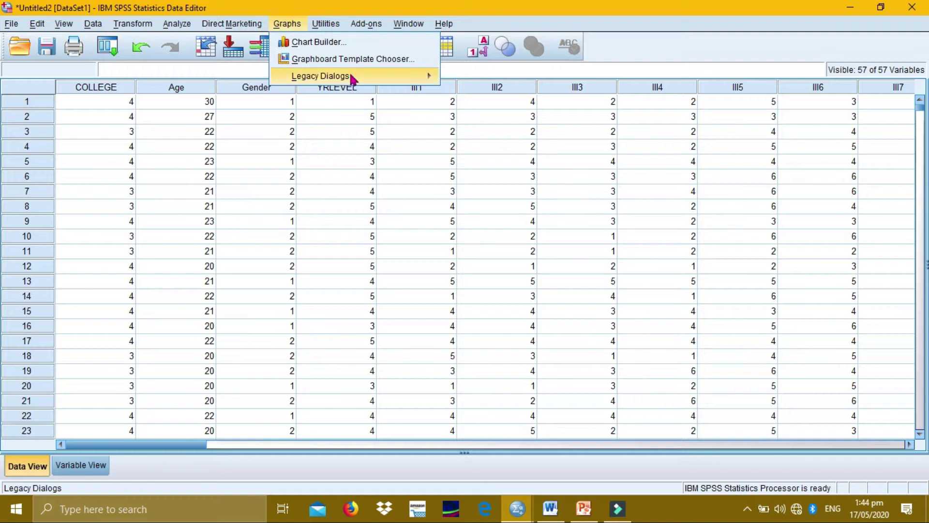
pyautogui.click(409, 76)
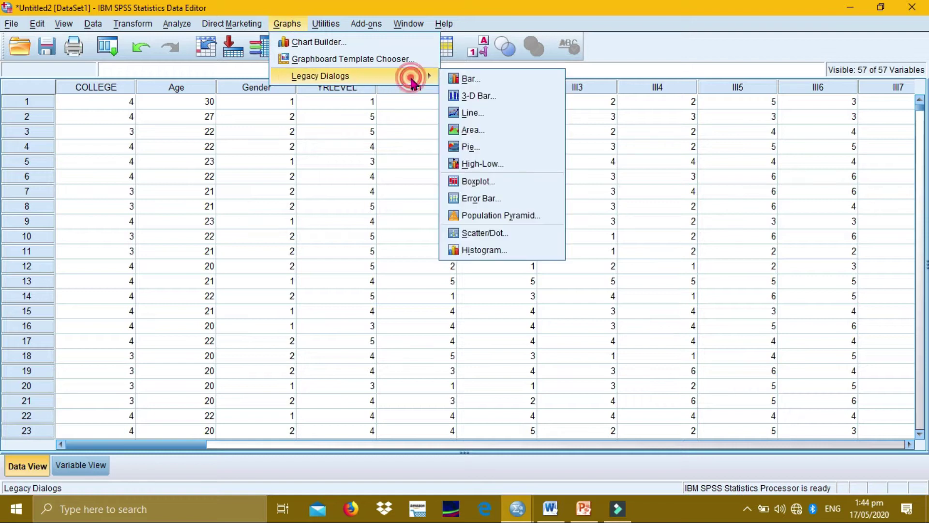
pyautogui.click(508, 234)
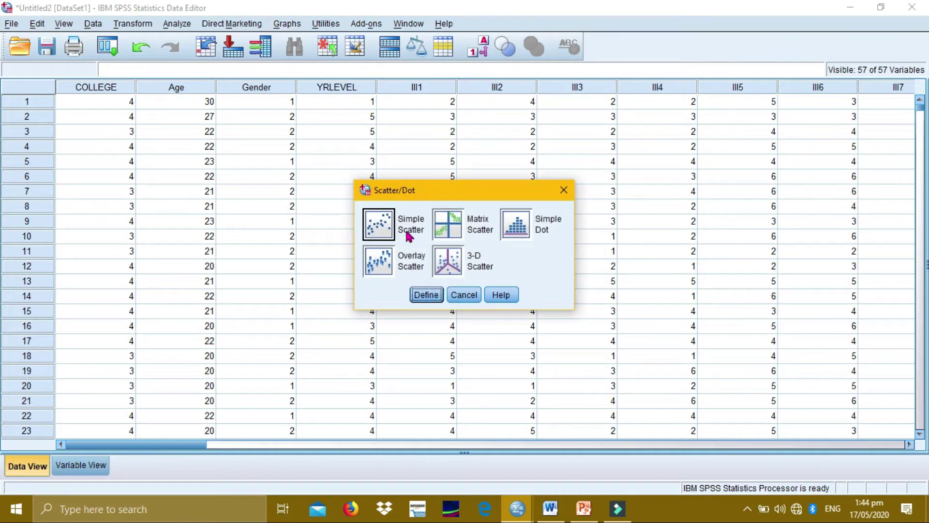
pyautogui.click(428, 294)
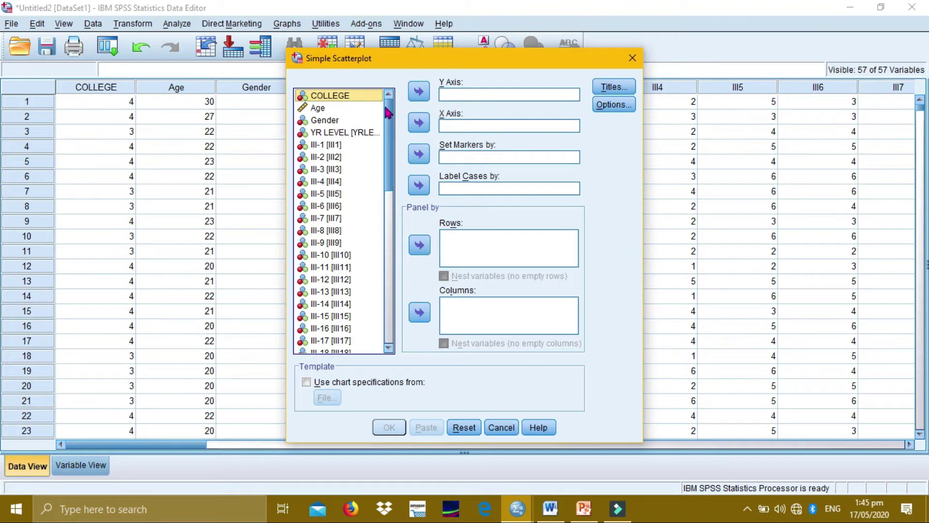
# Plot Identity on the Y axis against MediaDependency on the X axis.
pyautogui.moveTo(386, 114); pyautogui.dragTo(388, 266)
pyautogui.click(339, 347)
pyautogui.click(418, 91)
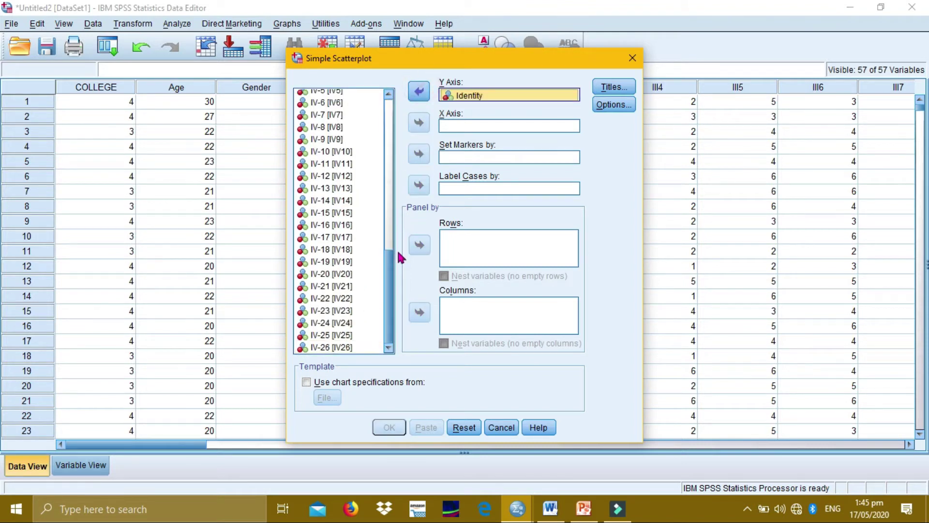
pyautogui.scroll(5, 390, 248)
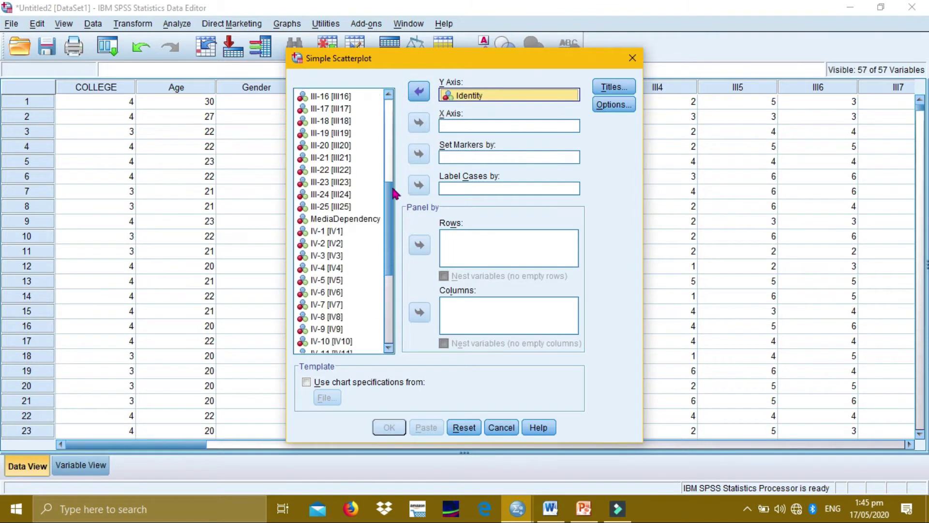
pyautogui.click(357, 220)
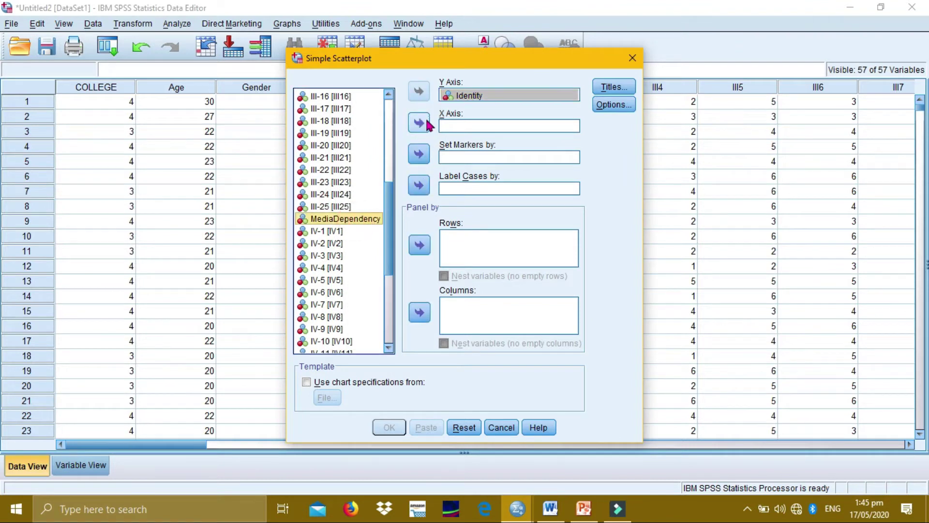
pyautogui.click(425, 120)
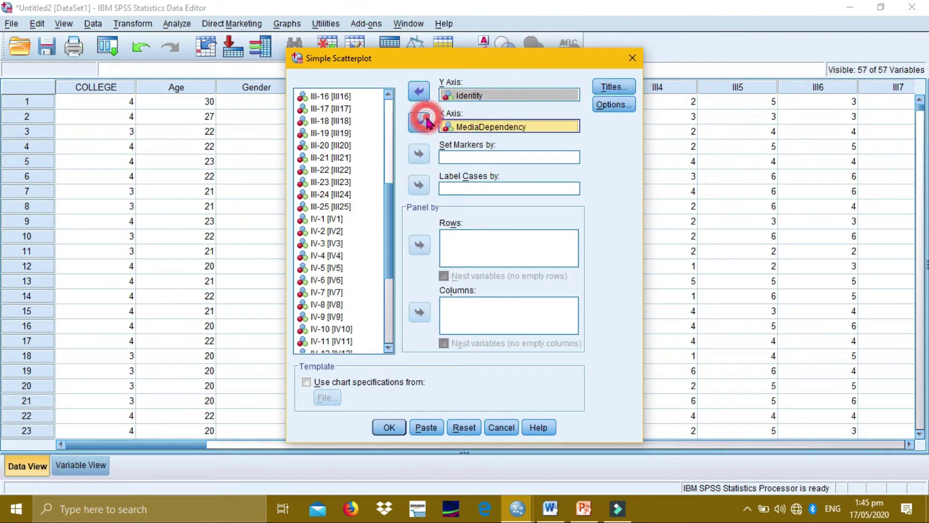
pyautogui.click(389, 427)
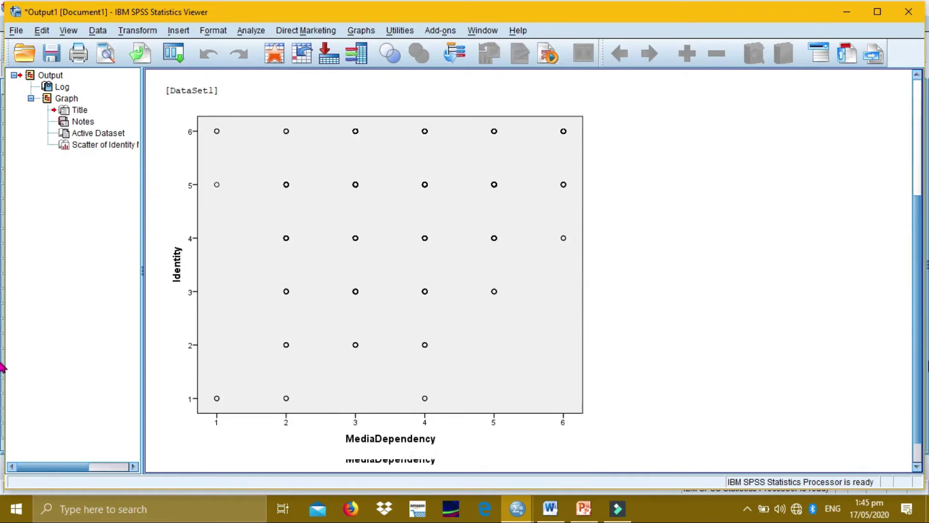
# Add a linear fit line at Total to the scatterplot, giving R² Linear = 0.088.
pyautogui.click(532, 334)
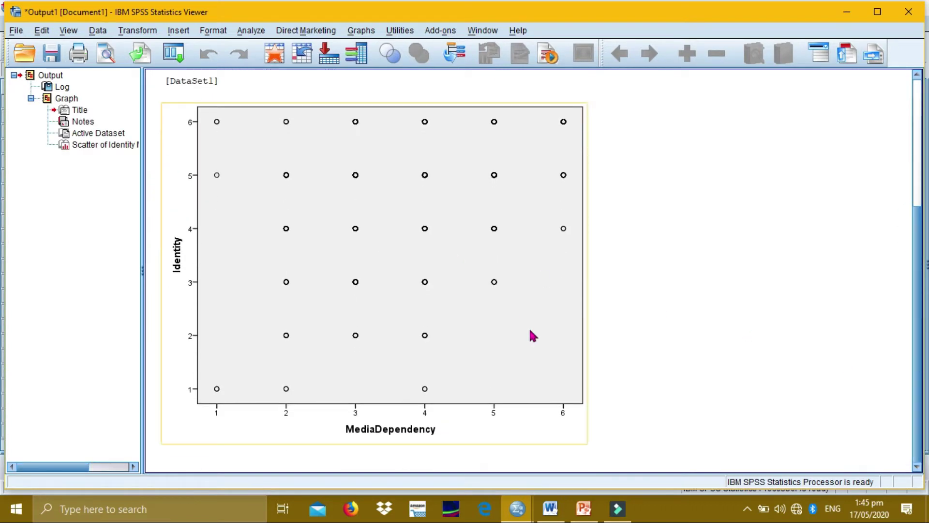
pyautogui.doubleClick(356, 236)
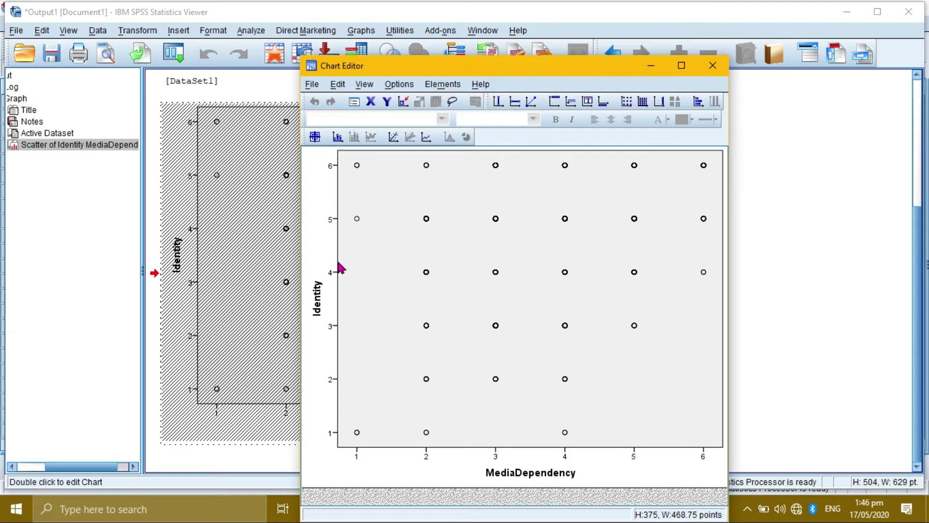
pyautogui.click(396, 140)
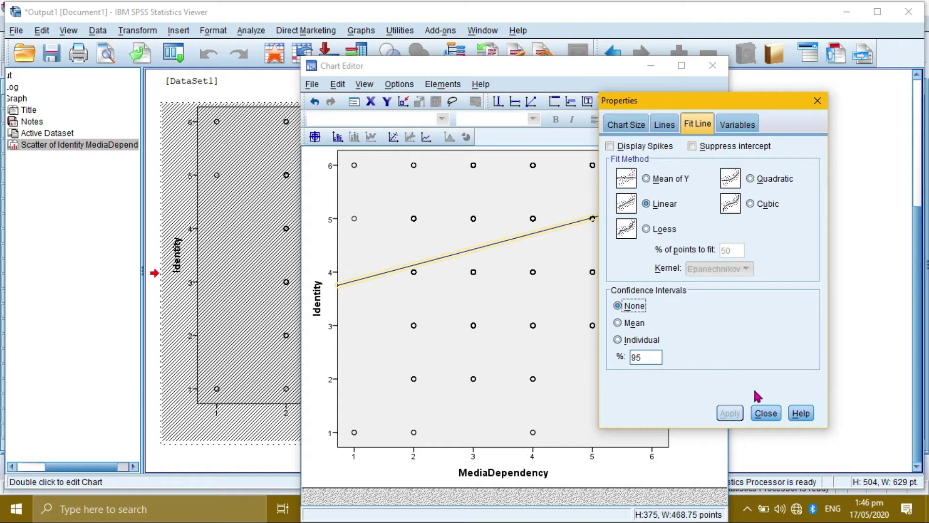
pyautogui.click(776, 412)
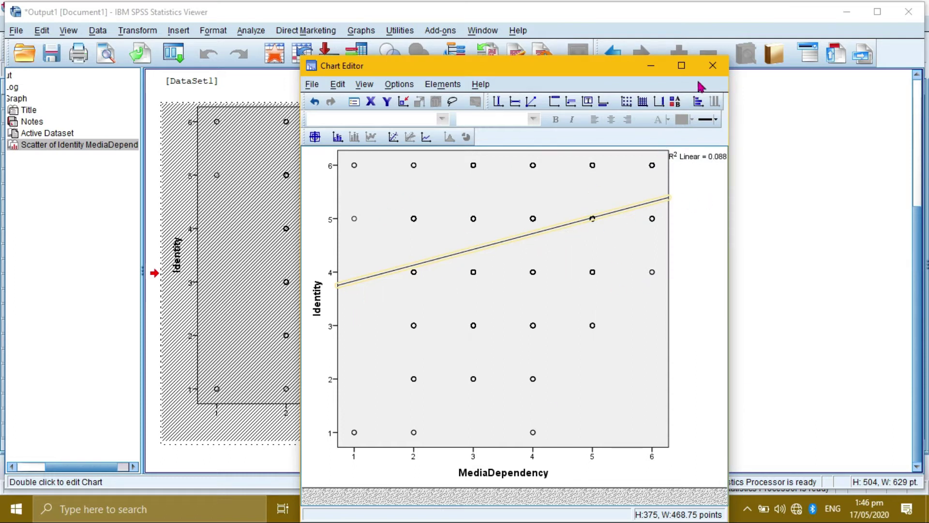
pyautogui.click(713, 66)
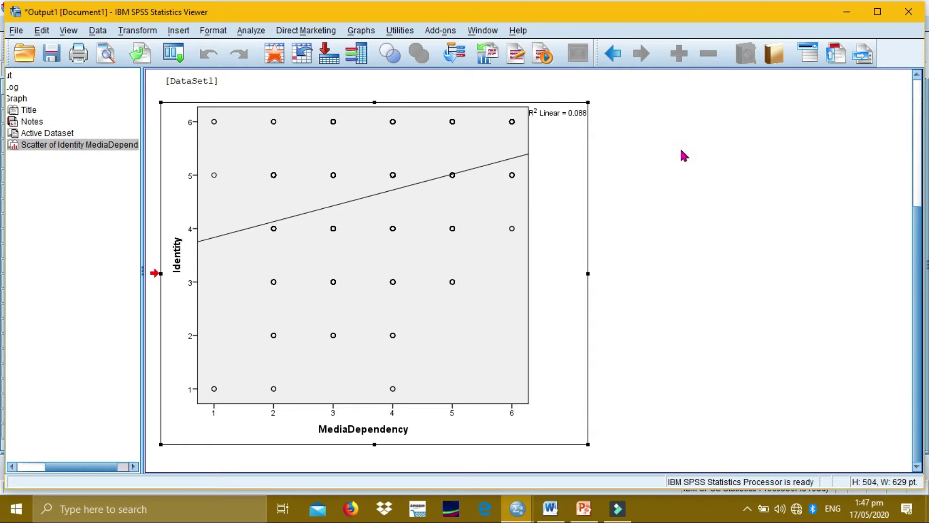
# Run a linear regression with Identity as dependent and MediaDependency as independent variable.
pyautogui.click(244, 33)
pyautogui.moveTo(328, 174)
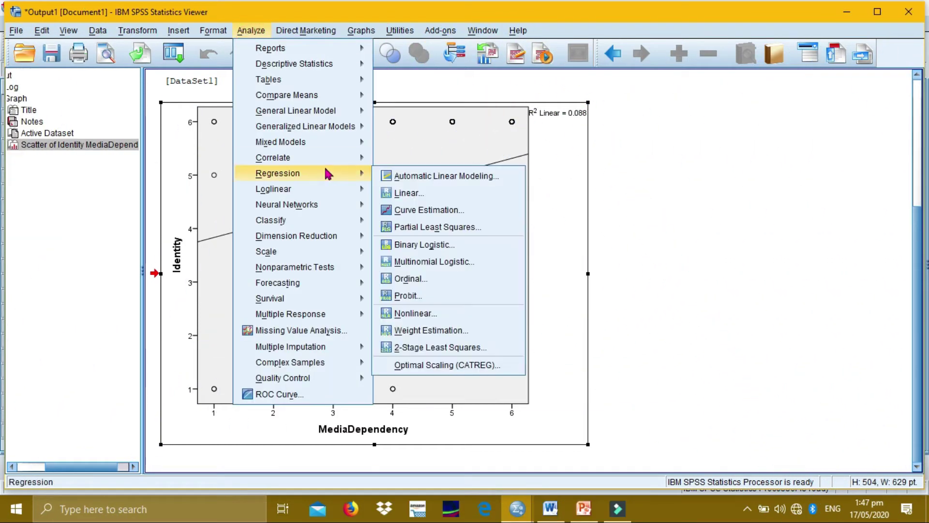
pyautogui.click(417, 194)
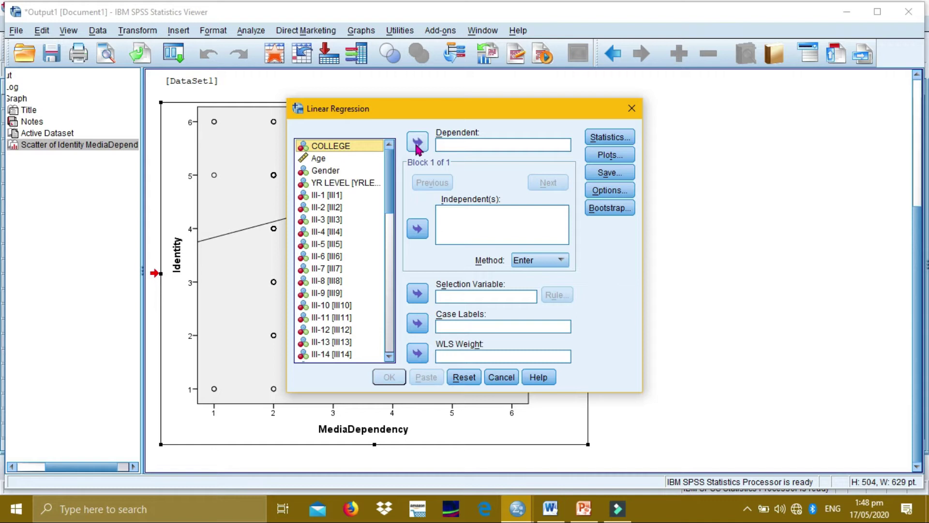
pyautogui.moveTo(389, 164); pyautogui.dragTo(388, 375)
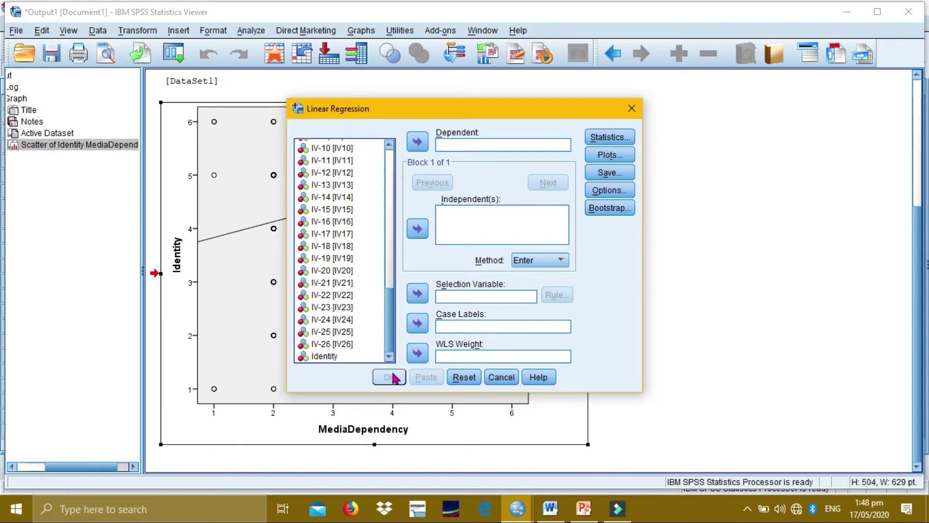
pyautogui.click(347, 358)
pyautogui.click(418, 143)
pyautogui.scroll(5, 363, 215)
pyautogui.click(363, 215)
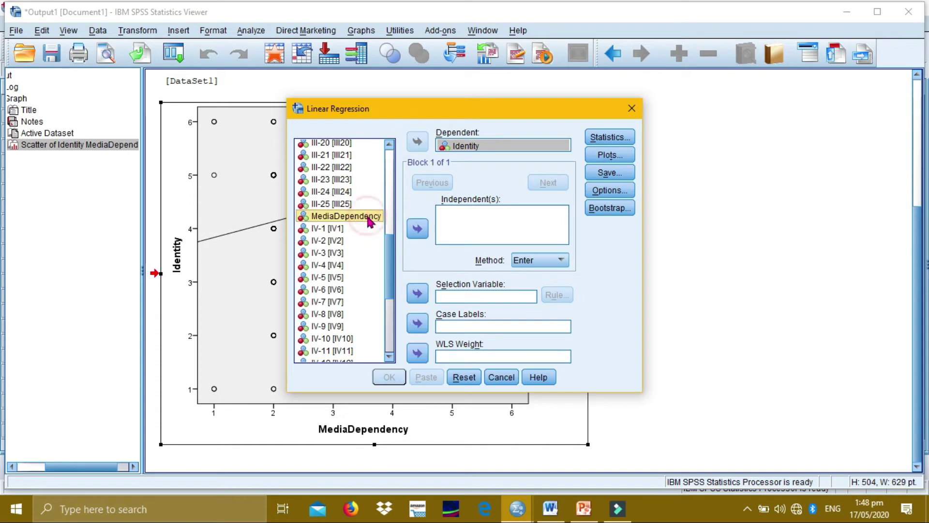
pyautogui.click(416, 231)
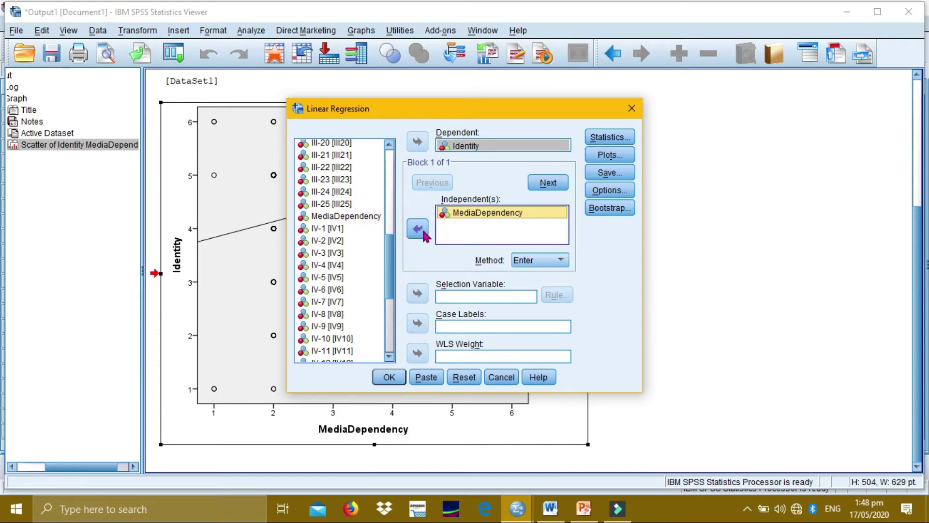
pyautogui.click(388, 378)
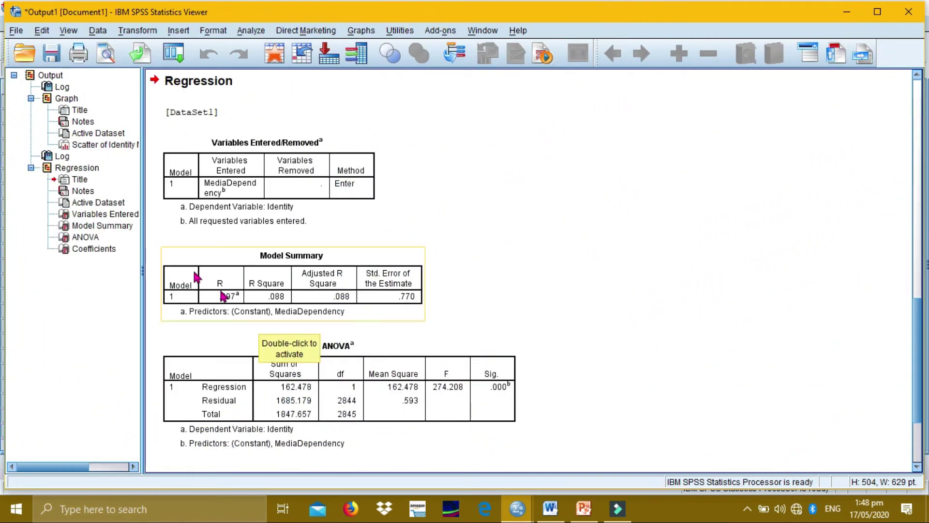
pyautogui.click(95, 216)
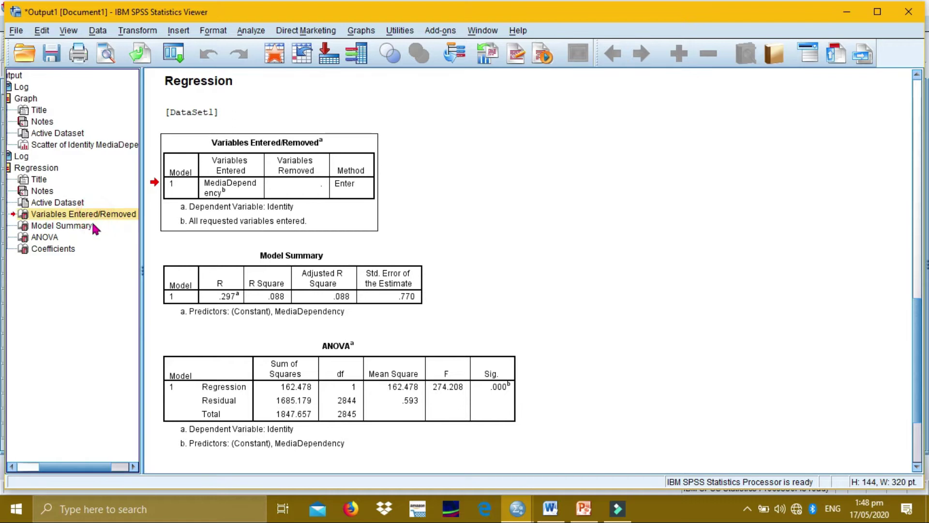
pyautogui.click(73, 226)
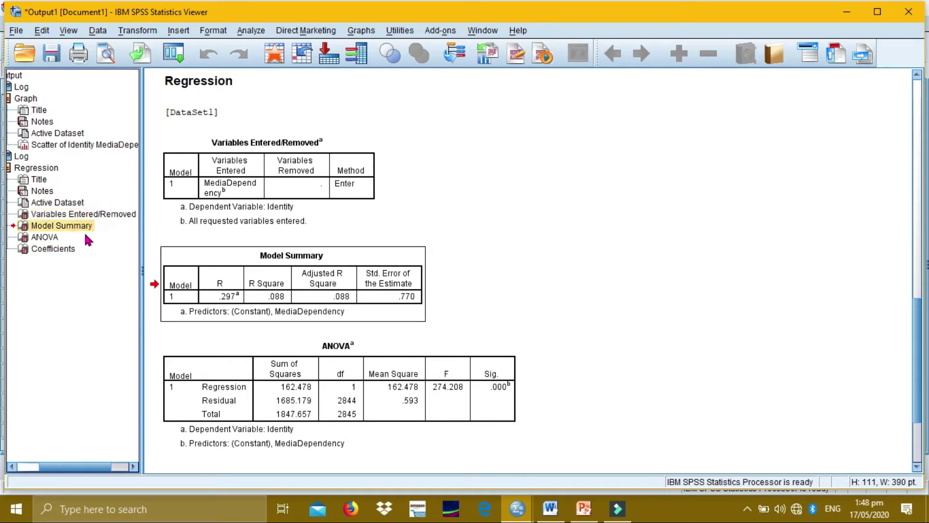
pyautogui.click(48, 237)
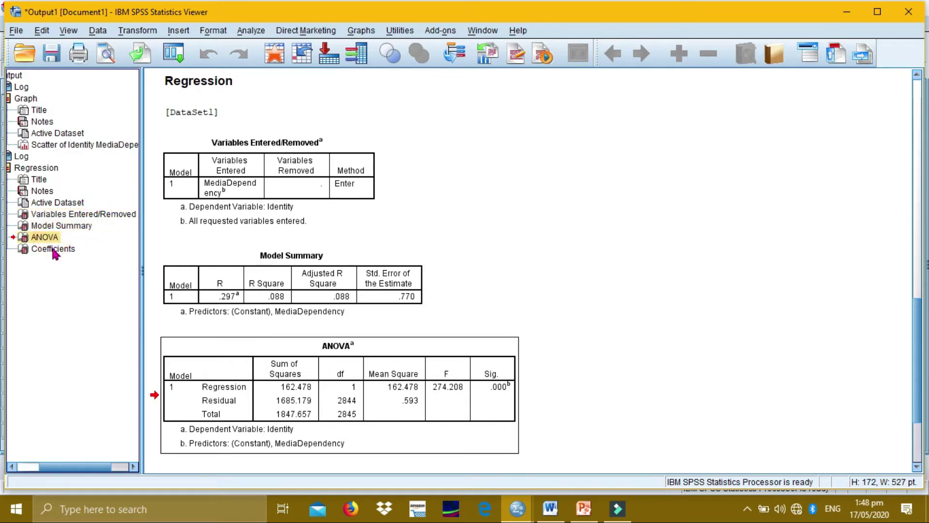
pyautogui.click(52, 249)
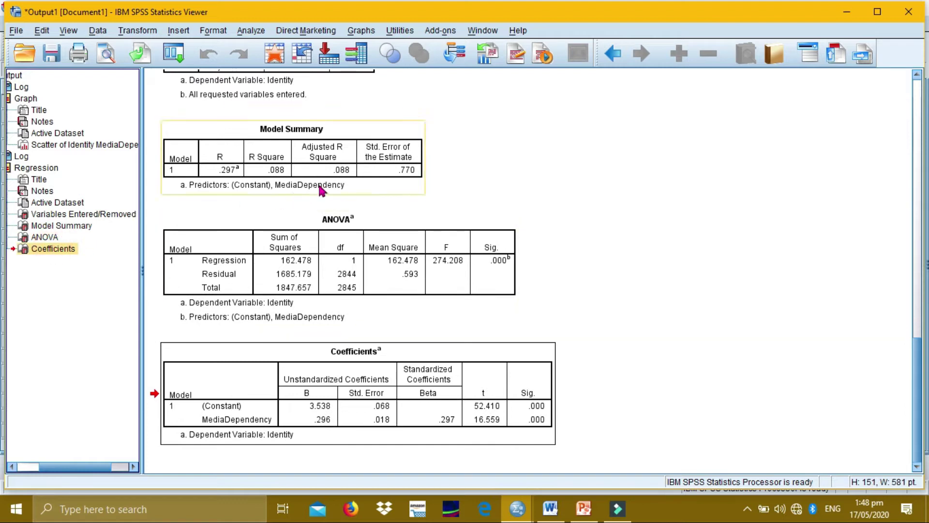
pyautogui.click(103, 214)
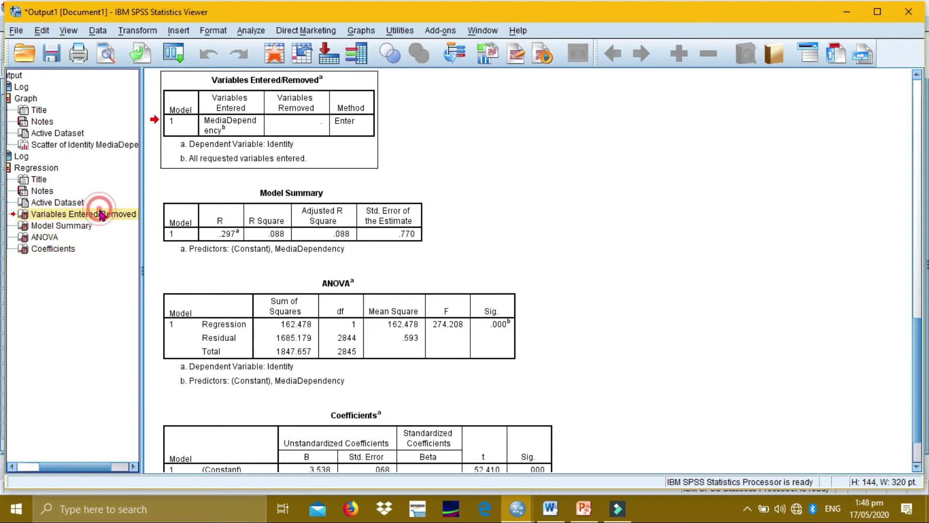
pyautogui.click(373, 218)
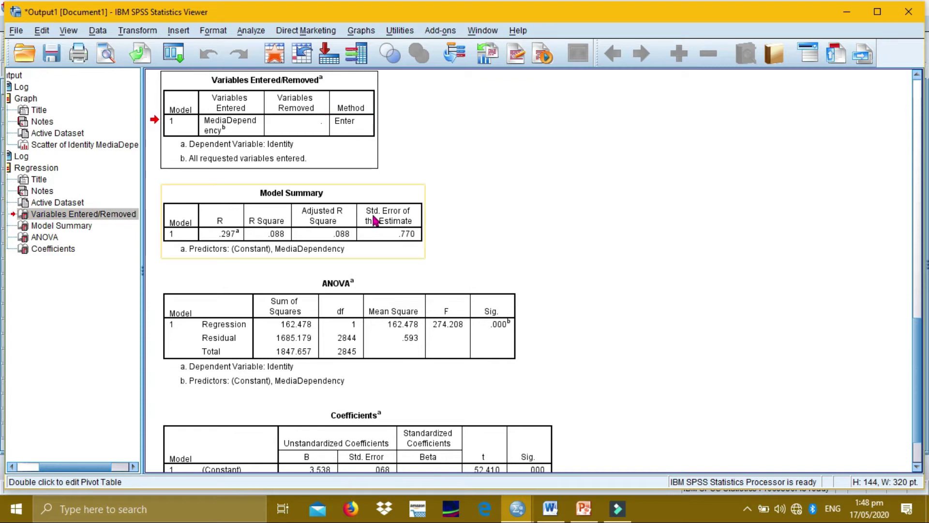
pyautogui.click(413, 328)
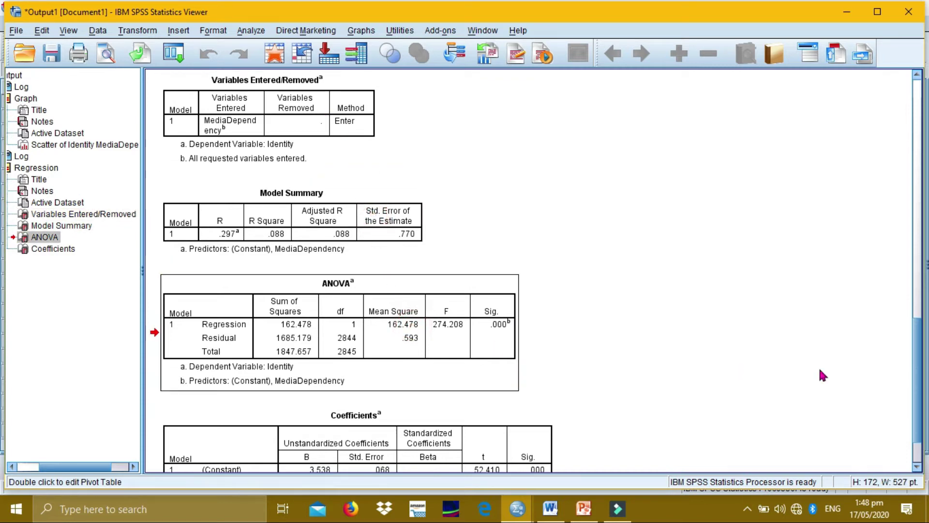
pyautogui.moveTo(922, 416); pyautogui.dragTo(923, 435)
pyautogui.click(380, 408)
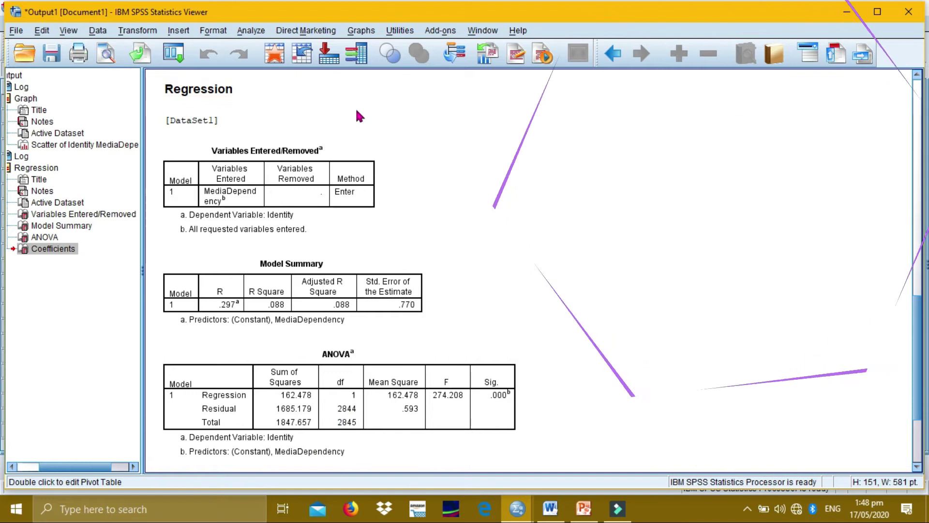
# List MediaDependency and Identity as Bivariate Correlations variables, keeping Pearson with two-tailed significance.
pyautogui.click(252, 31)
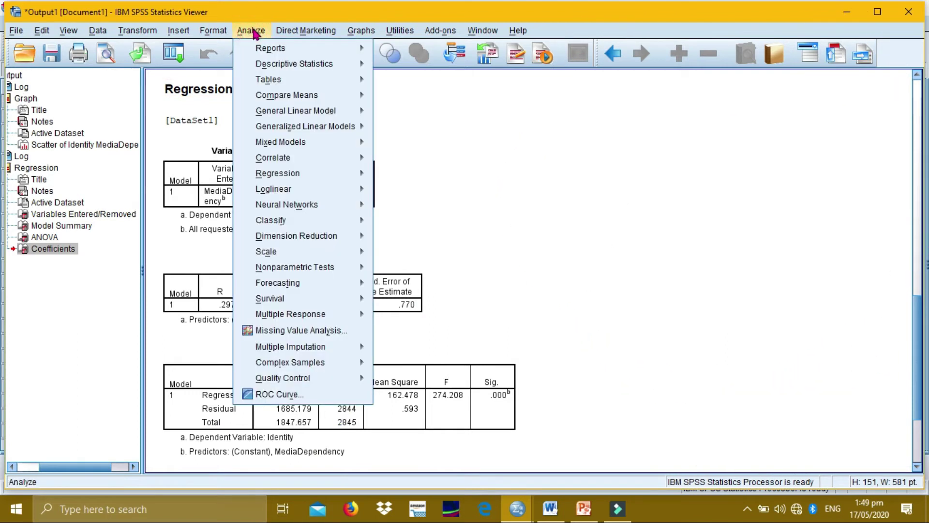
pyautogui.moveTo(305, 148)
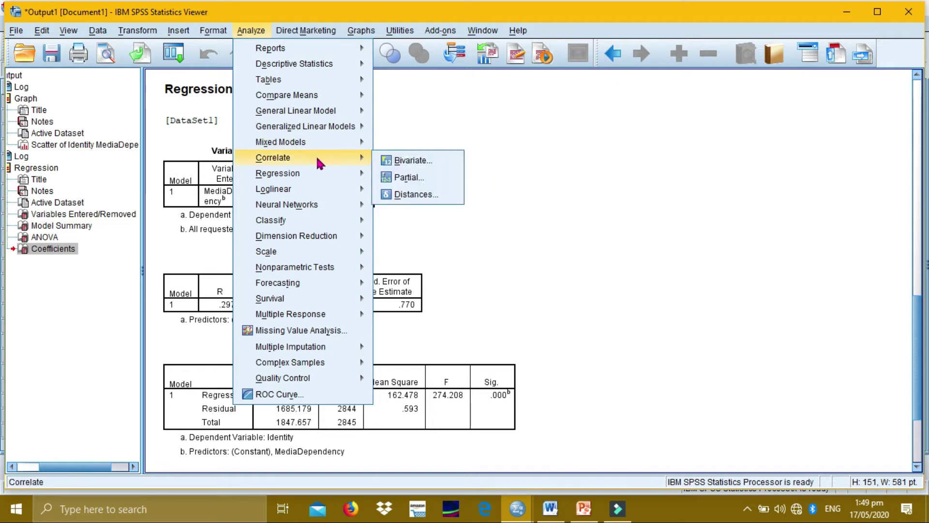
pyautogui.click(407, 161)
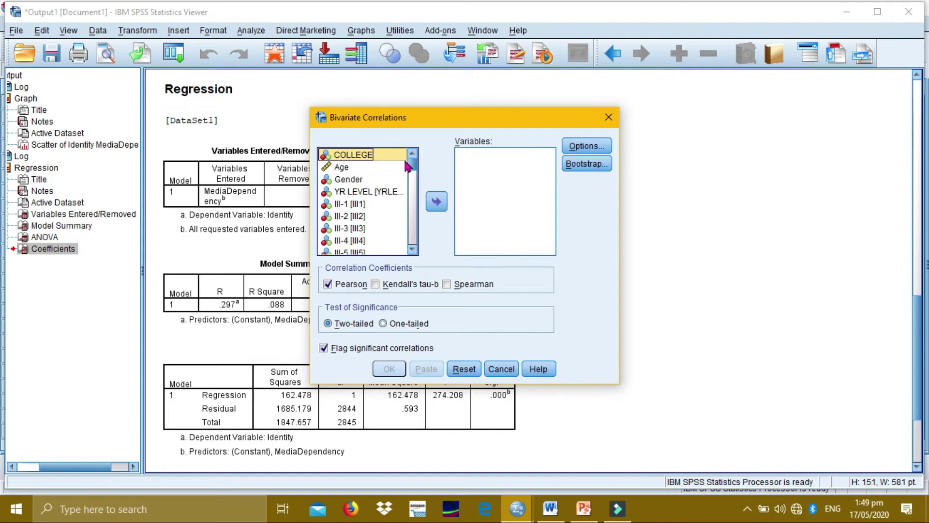
pyautogui.scroll(-8, 400, 203)
pyautogui.click(394, 205)
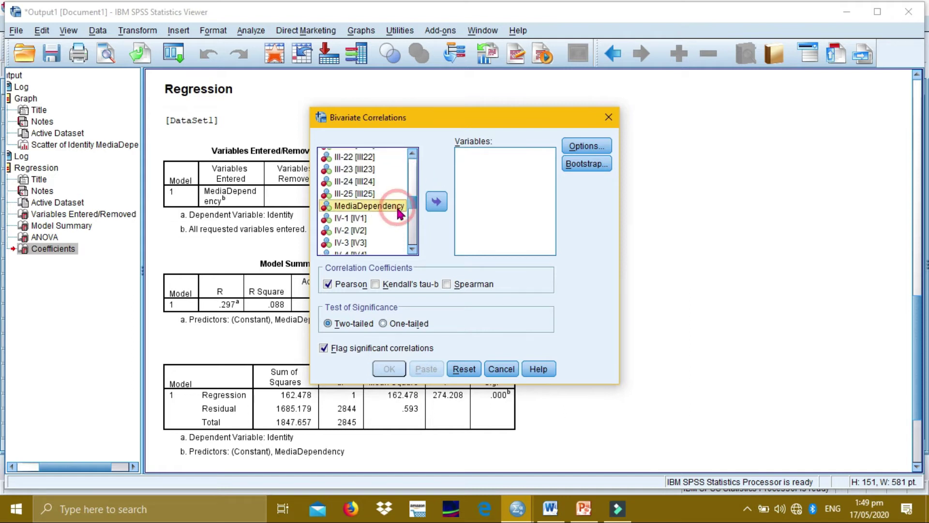
pyautogui.click(433, 204)
pyautogui.scroll(-8, 390, 228)
pyautogui.click(390, 249)
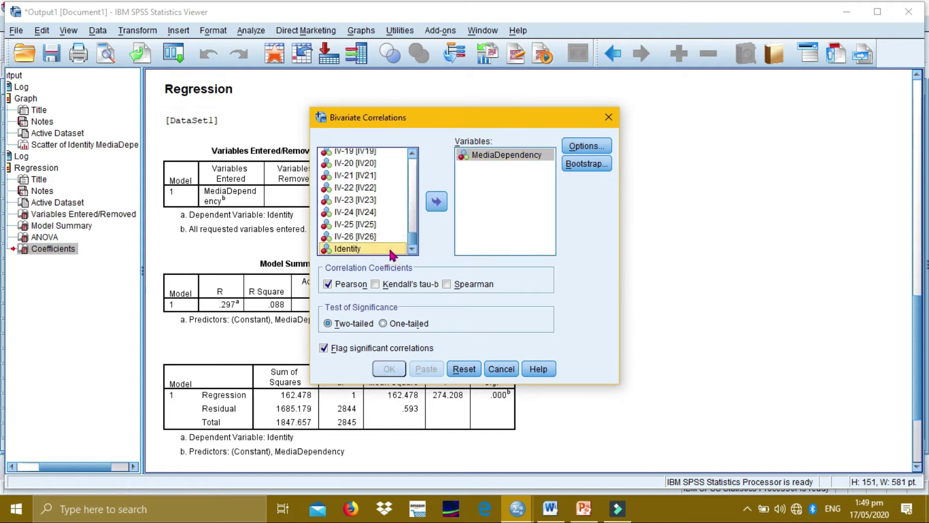
pyautogui.click(443, 206)
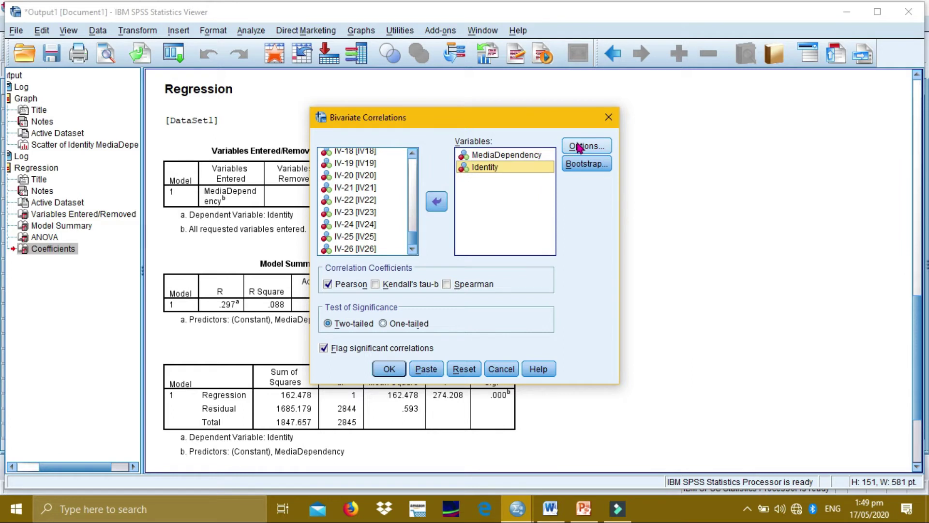